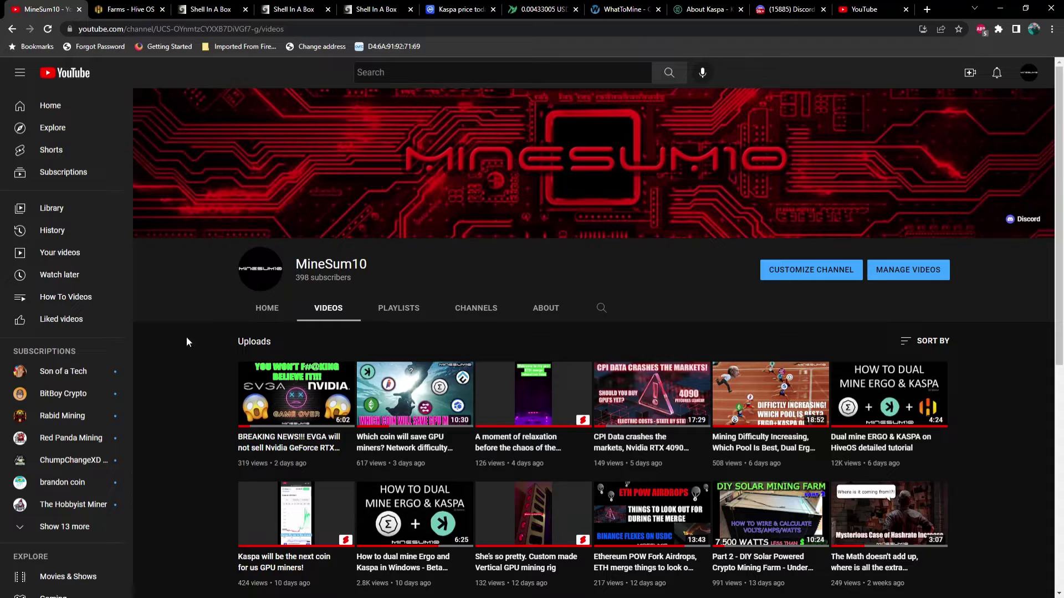
From the Hive OS farms dashboard, open the Sum10clever farm's Workers page.
click(129, 11)
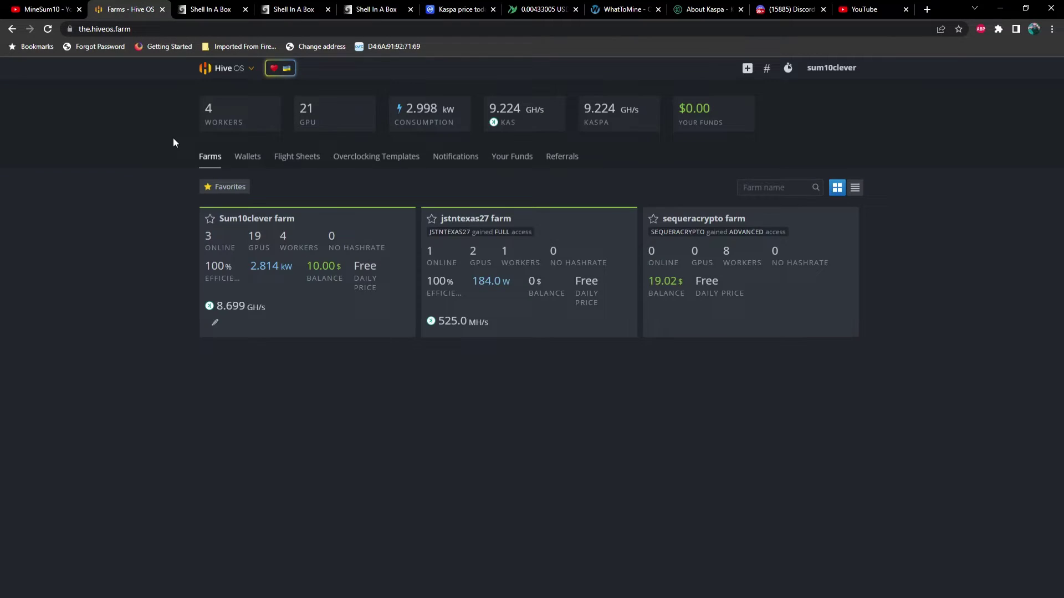
click(258, 224)
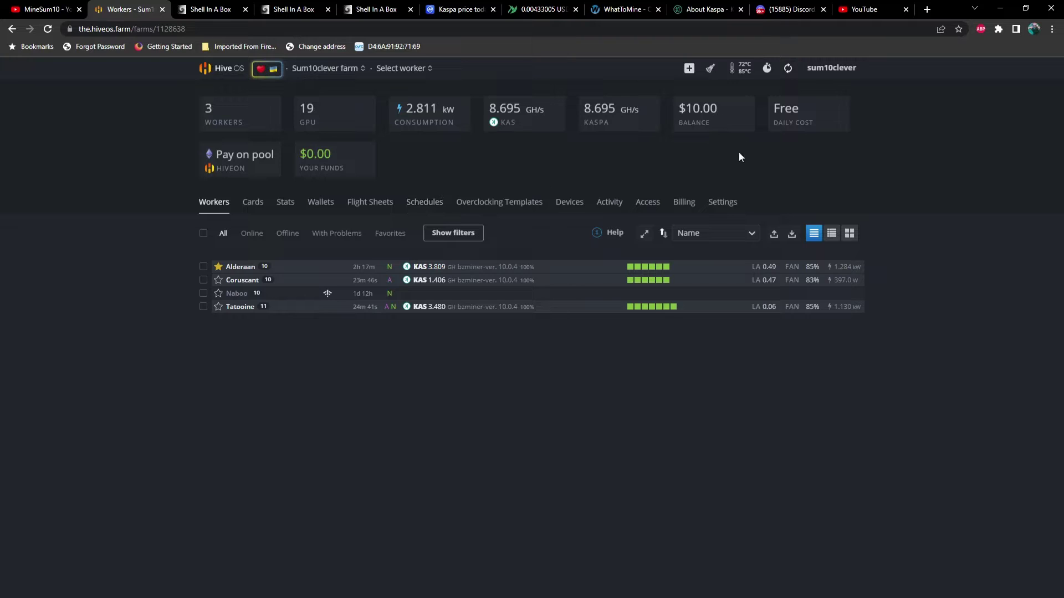
click(786, 12)
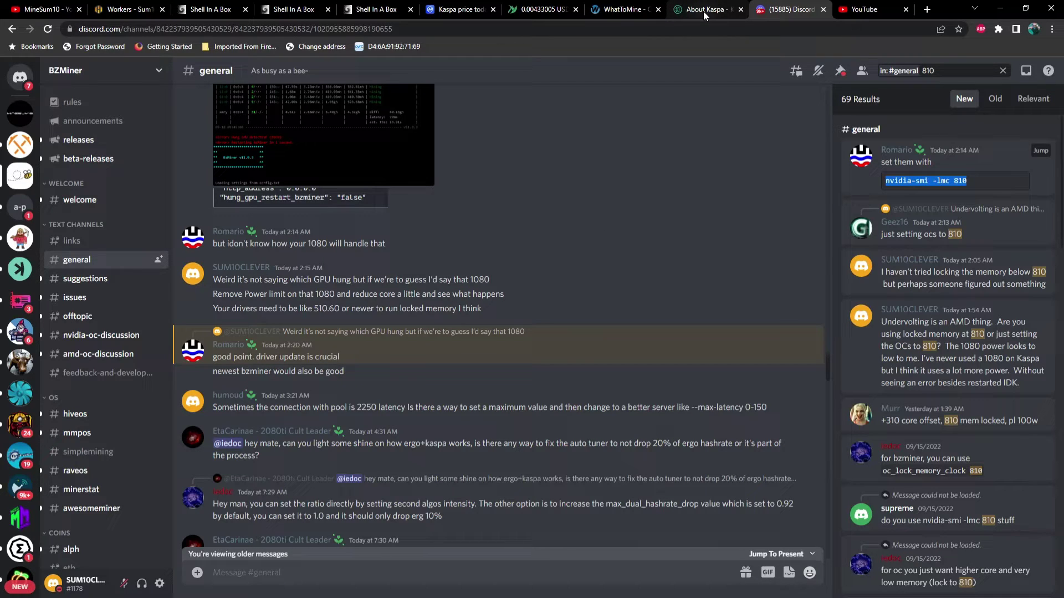
right_click(918, 187)
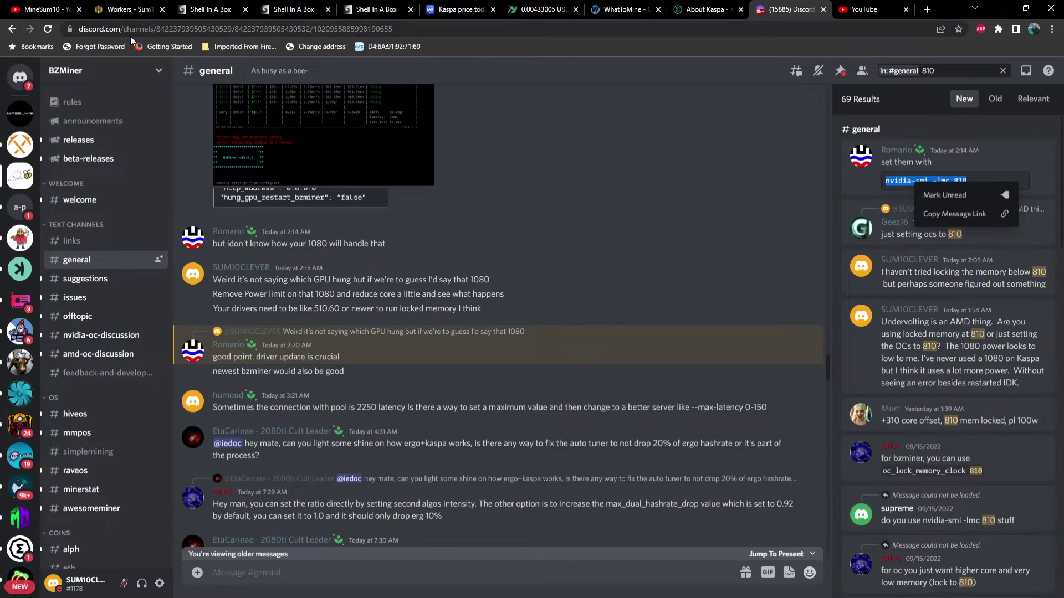
Return to the Sum10clever workers list and open the Alderaan worker's page.
click(126, 11)
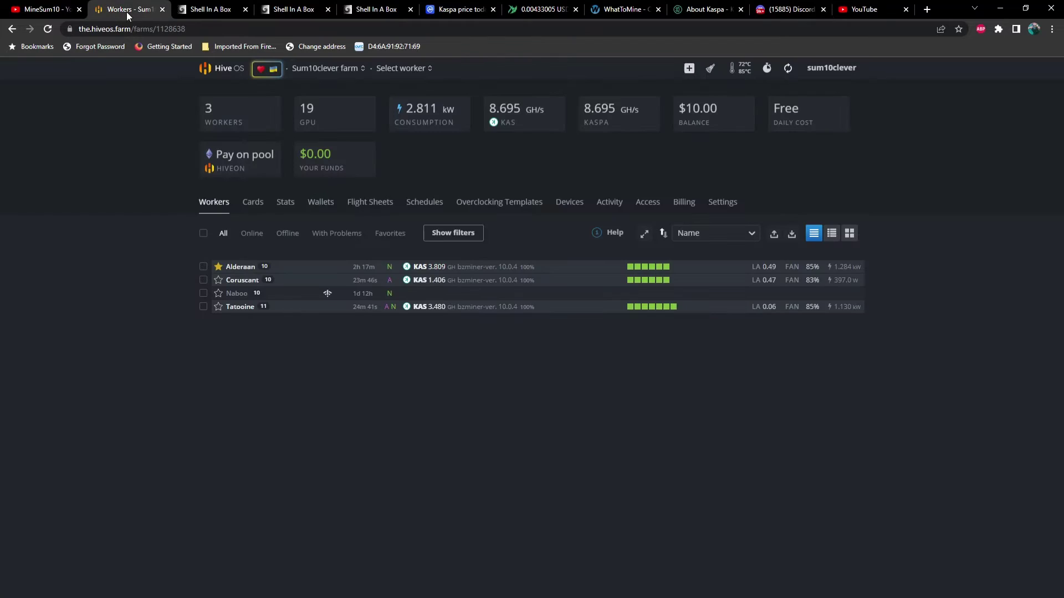
click(240, 267)
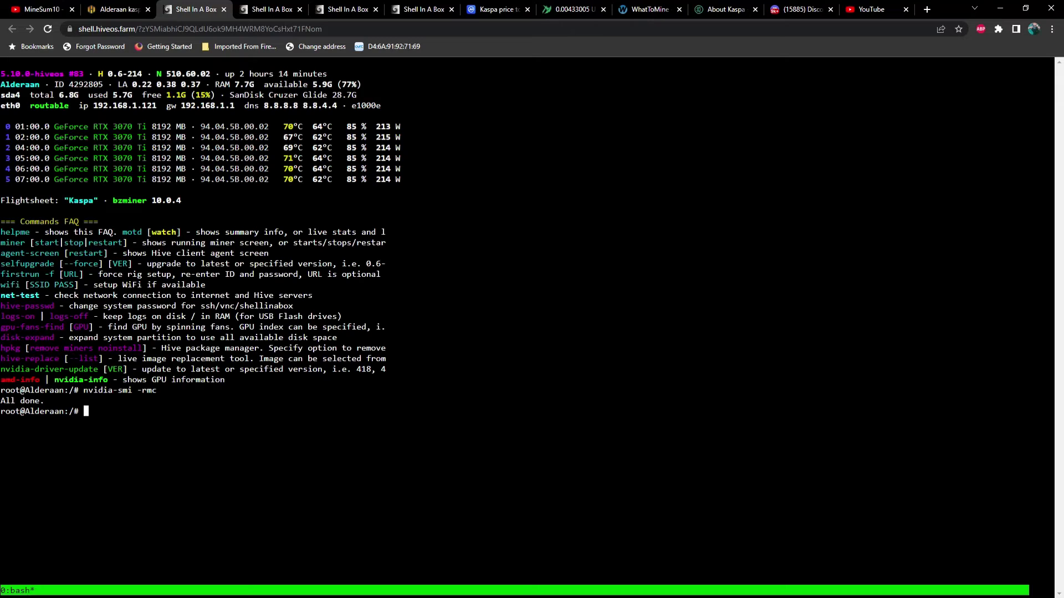
Clear the wrongly pasted nvidia-smi -rmc text from the Alderaan shell's paste box.
right_click(120, 368)
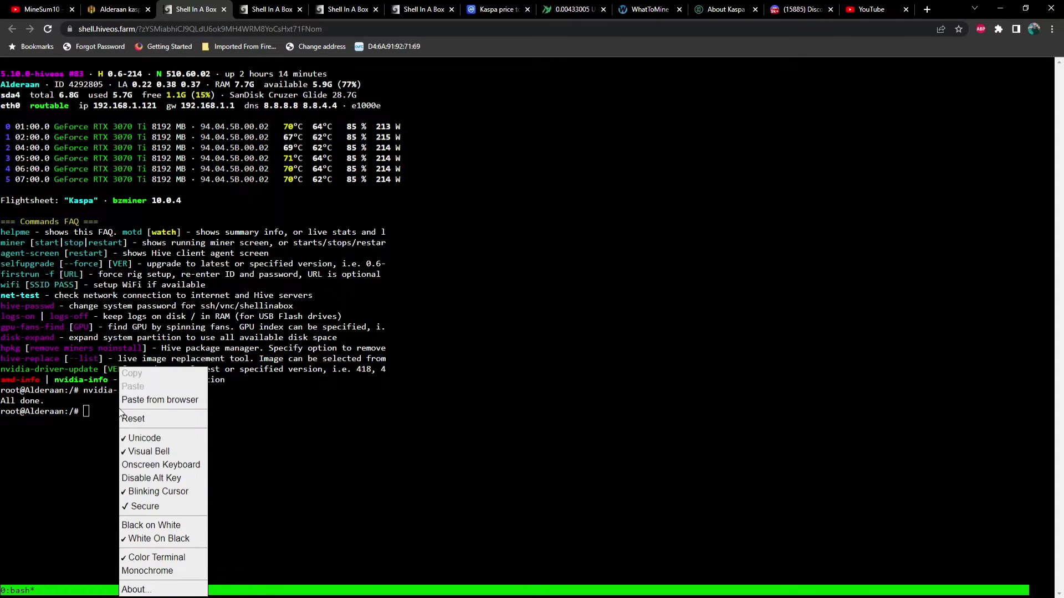
click(166, 400)
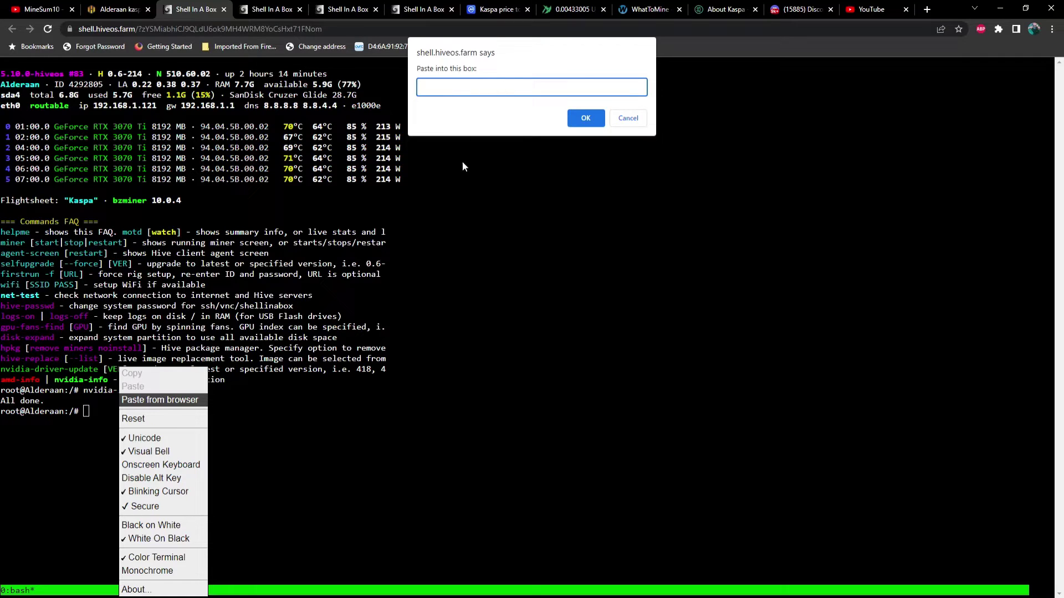
text(nvidia-smi -rmc)
drag(480, 89, 411, 86)
key(BackSpace)
In Discord, jump to the 'set them with' message and select the nvidia-smi -lmc 810 command.
click(802, 12)
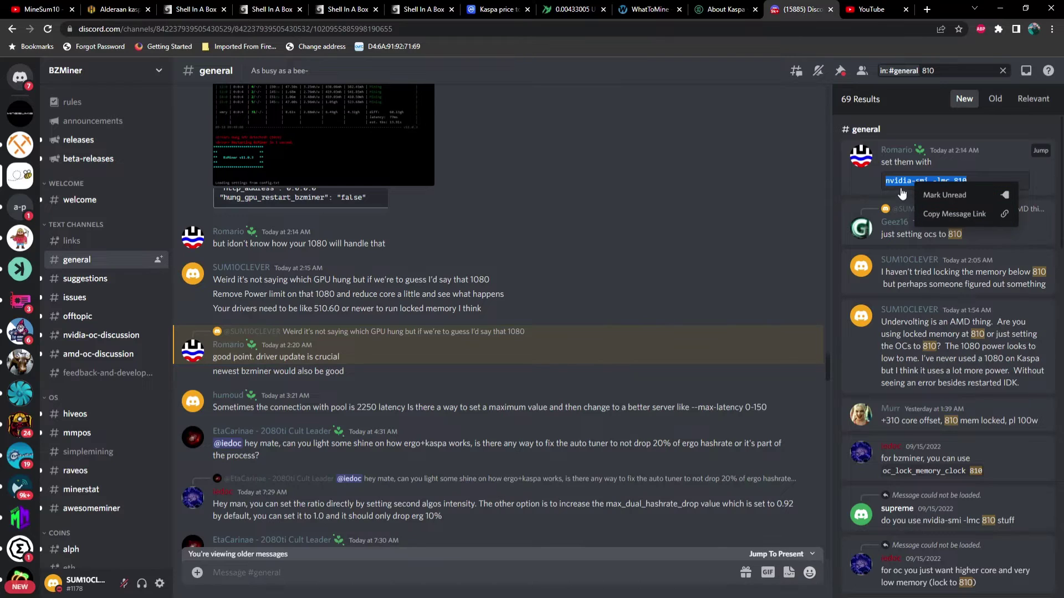
right_click(898, 180)
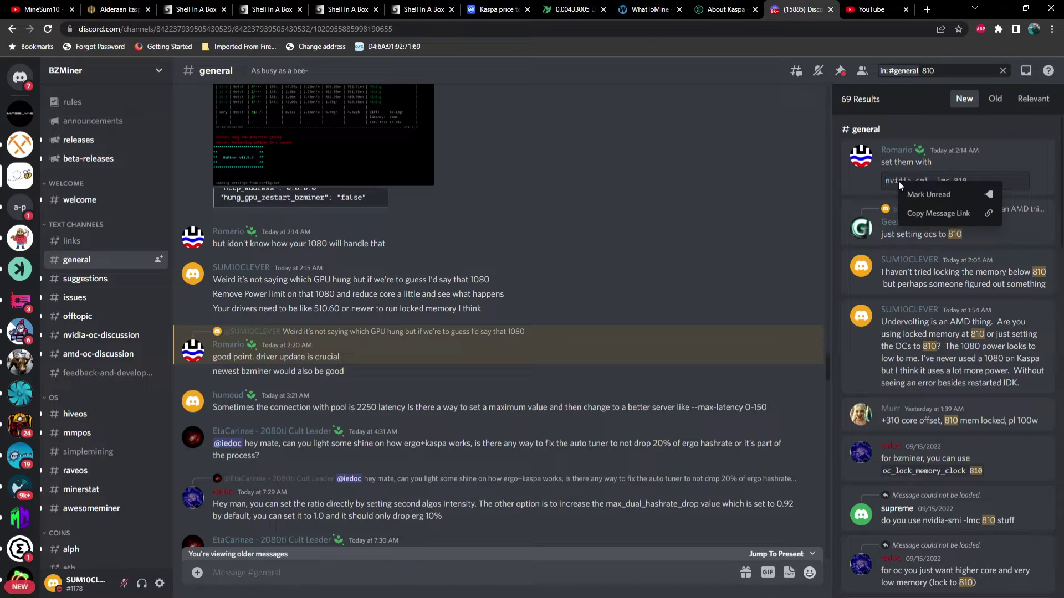
click(999, 181)
drag(992, 181, 851, 193)
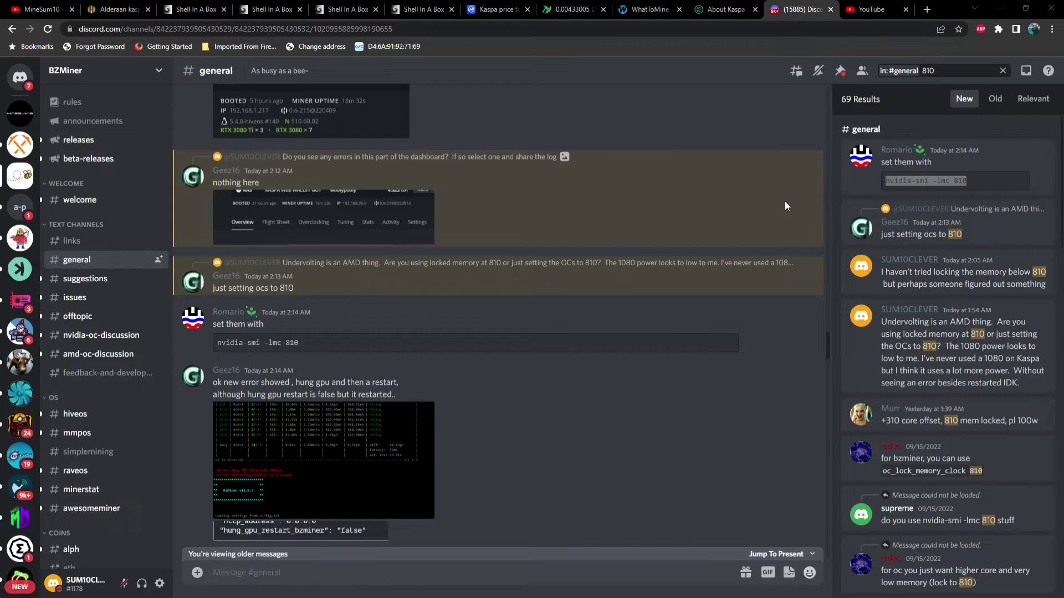
drag(979, 186, 851, 190)
key(ctrl+c)
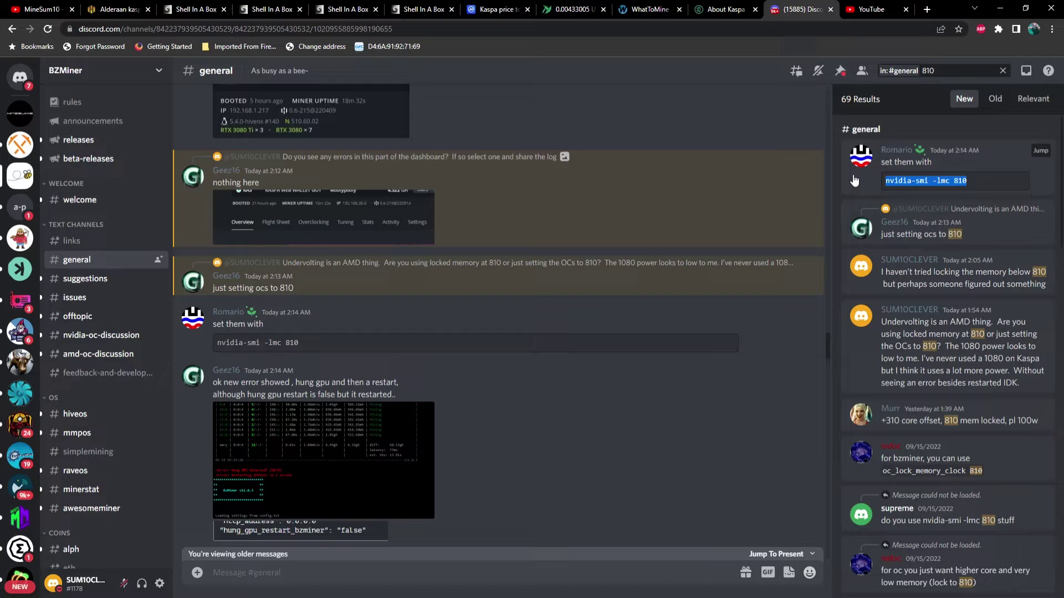
Paste and run nvidia-smi -lmc 810 in Alderaan's shell, locking all six GPUs' memory clocks.
click(192, 10)
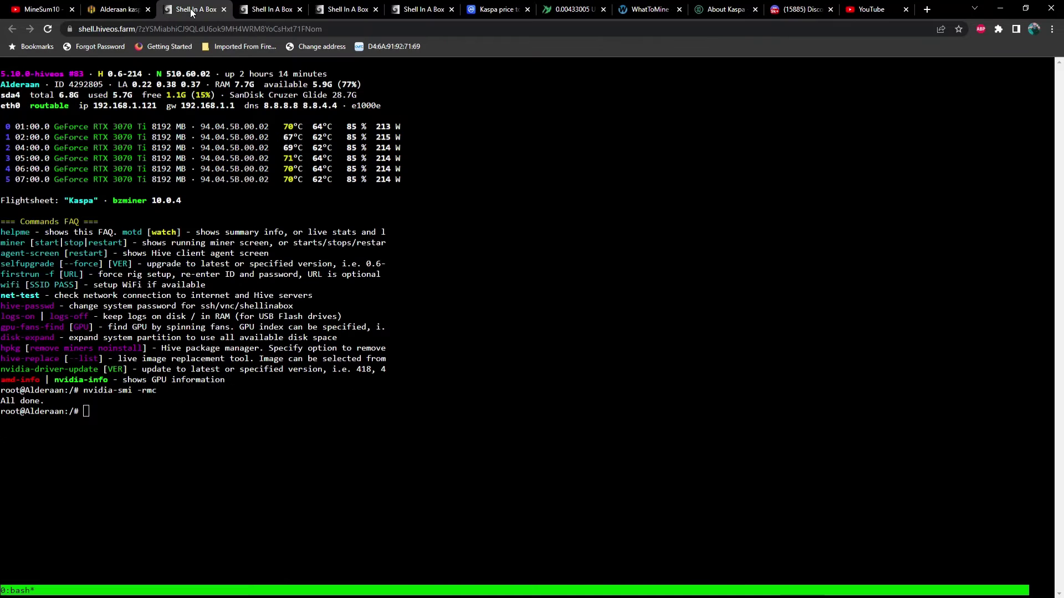
right_click(91, 411)
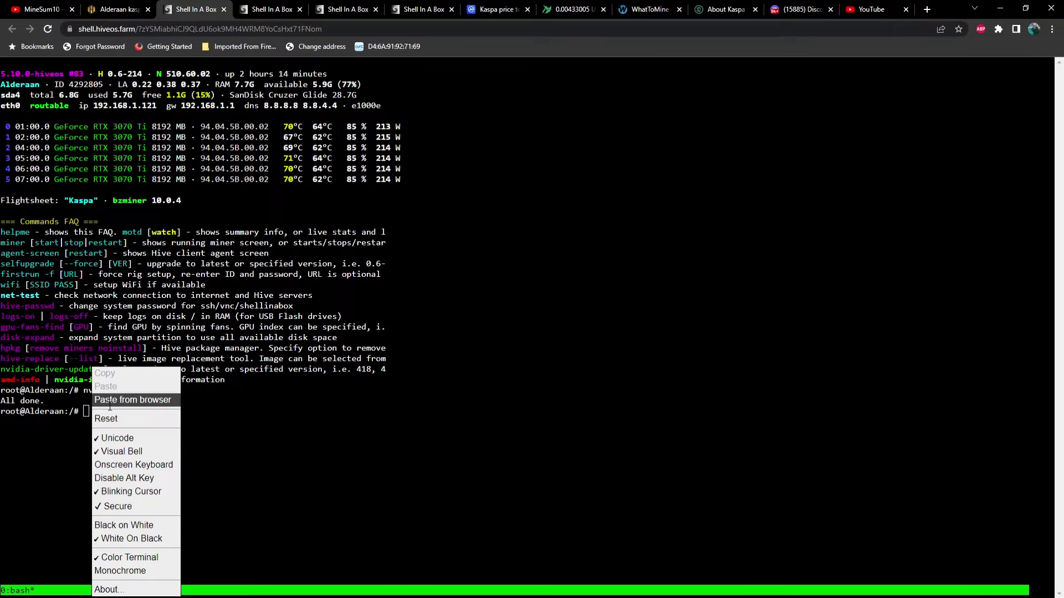
click(110, 403)
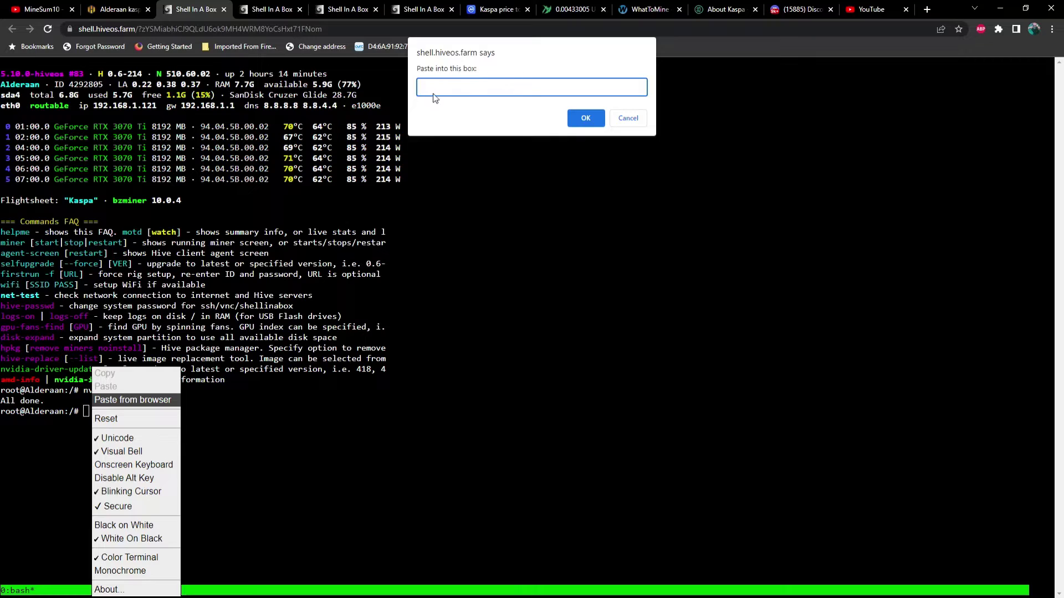
key(ctrl+v)
click(588, 116)
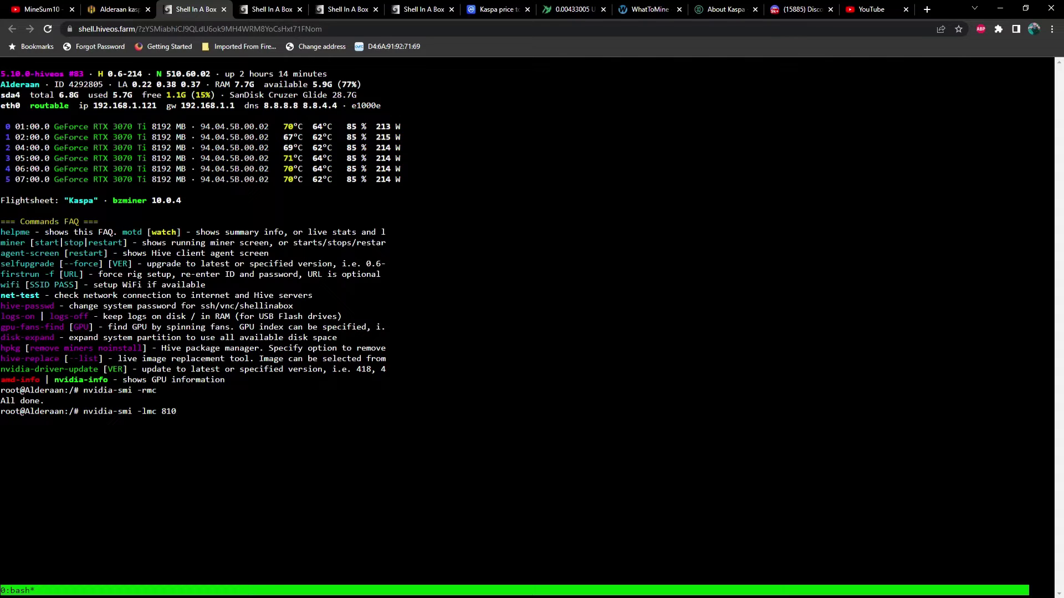
key(Return)
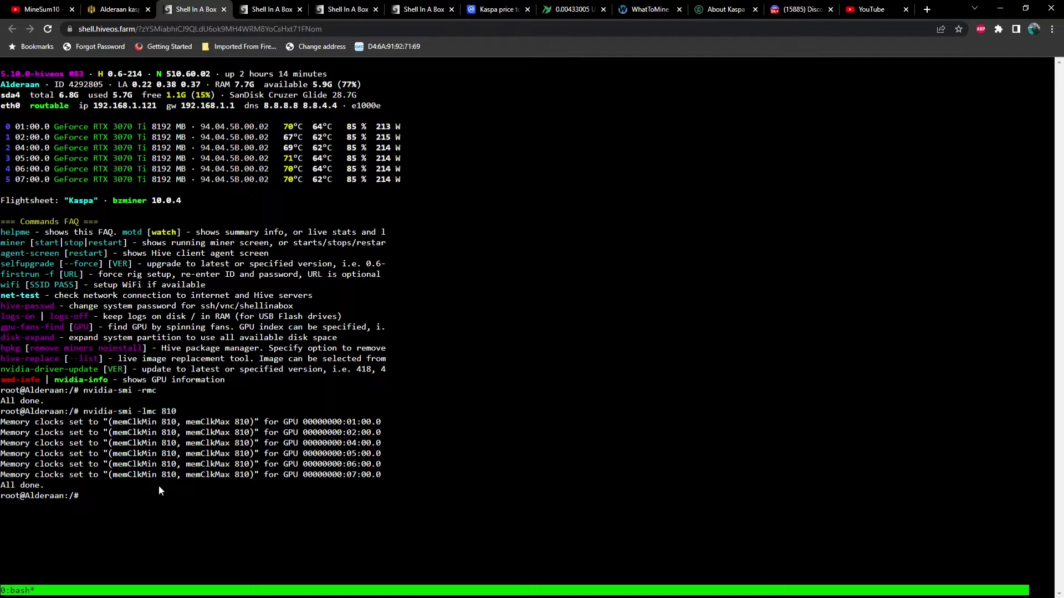
Dismiss Alderaan's remote shell notice and refresh its stats, now totalling 3.952 GH/s.
click(118, 11)
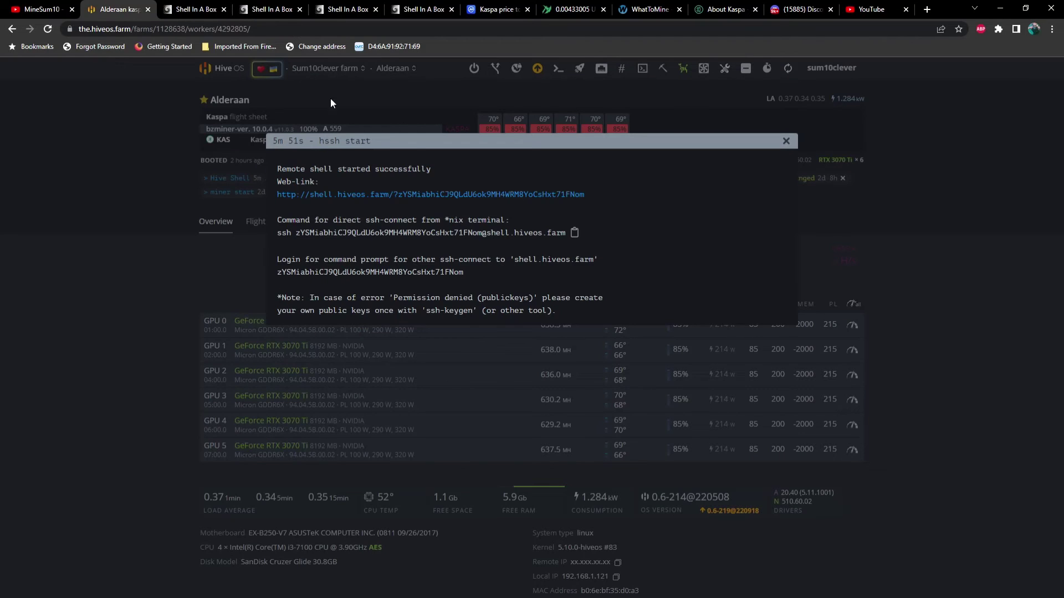
click(780, 136)
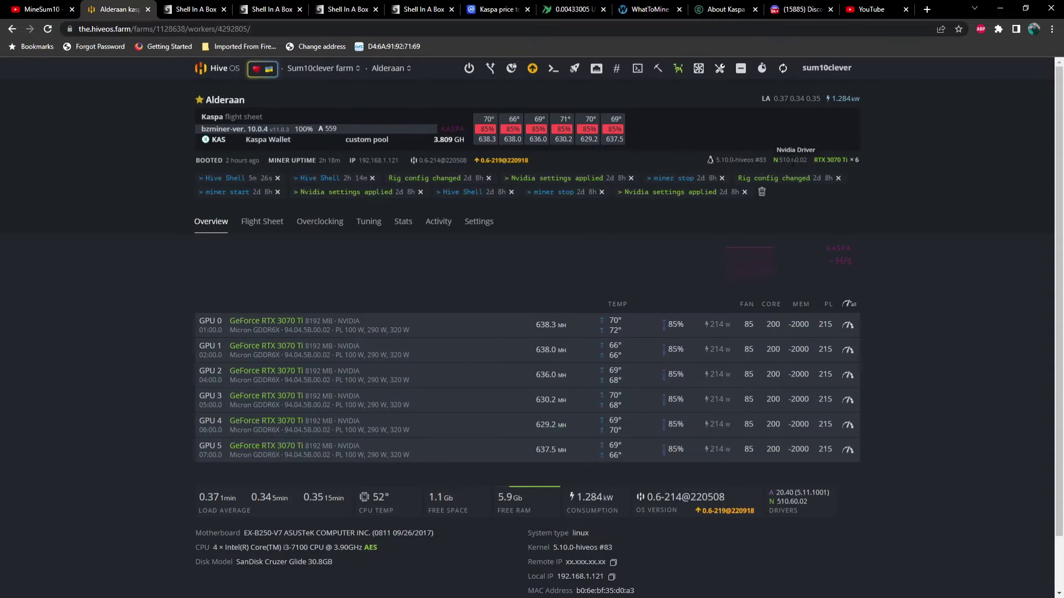
click(783, 69)
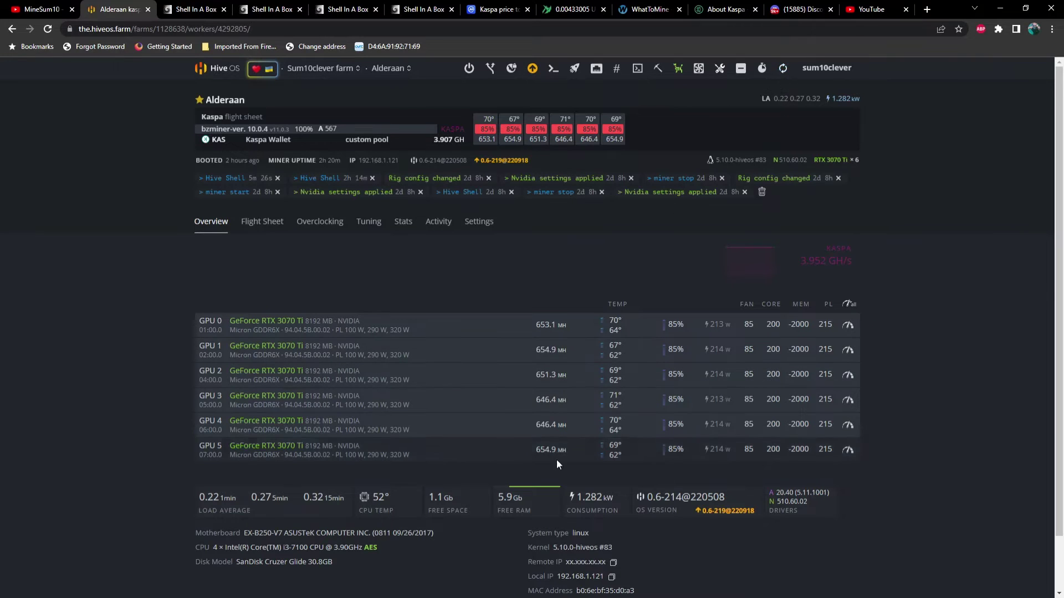
Go back to all farms, open Sum10clever, and open the Tatooine rig's worker page.
click(222, 69)
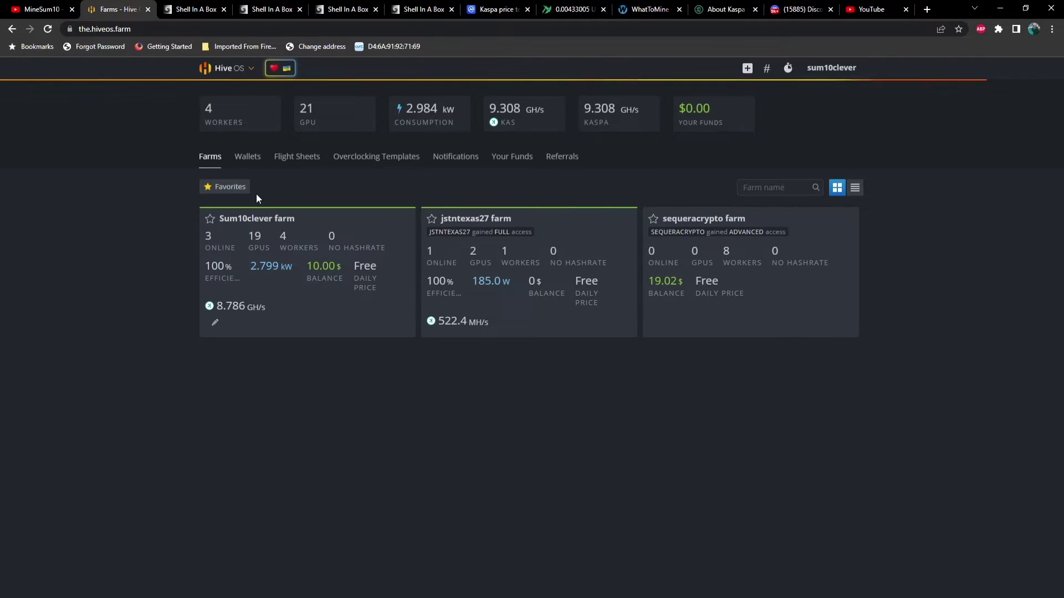
click(253, 220)
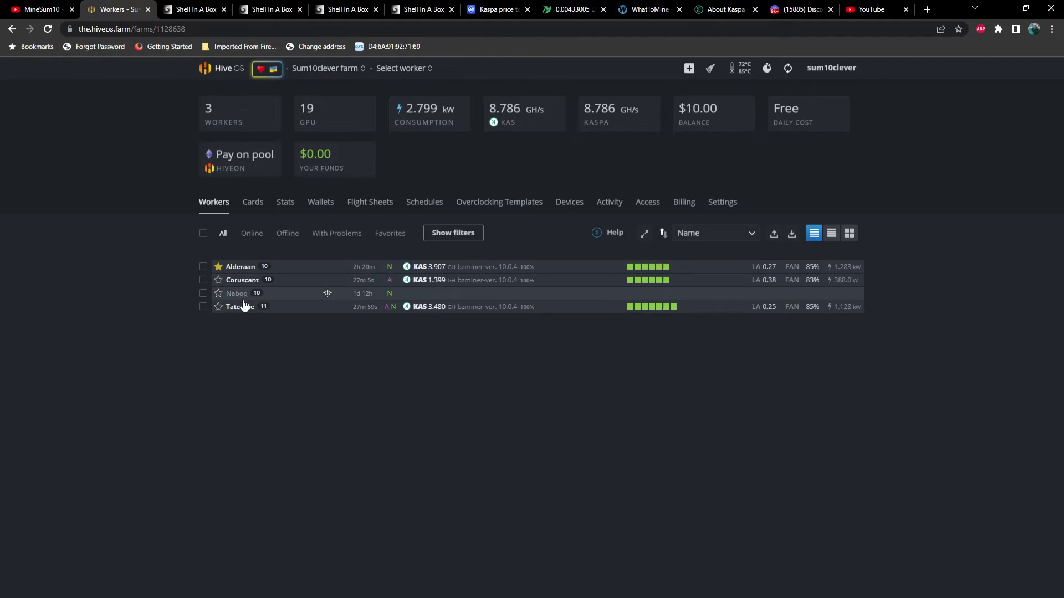
click(242, 307)
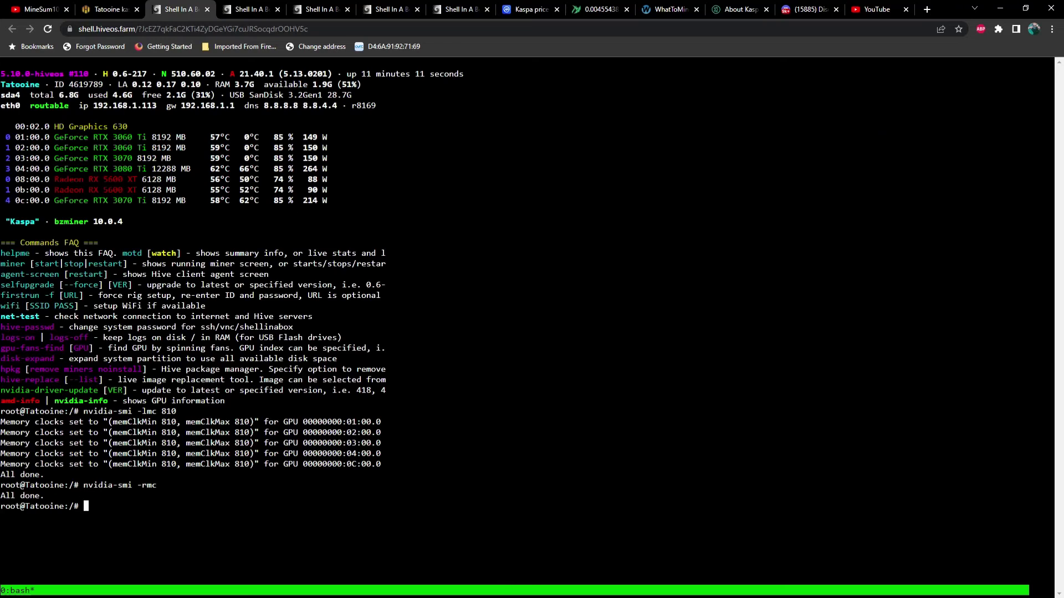
Paste and run nvidia-smi -lmc 810 in Tatooine's shell, re-locking five GPUs at 810.
right_click(104, 509)
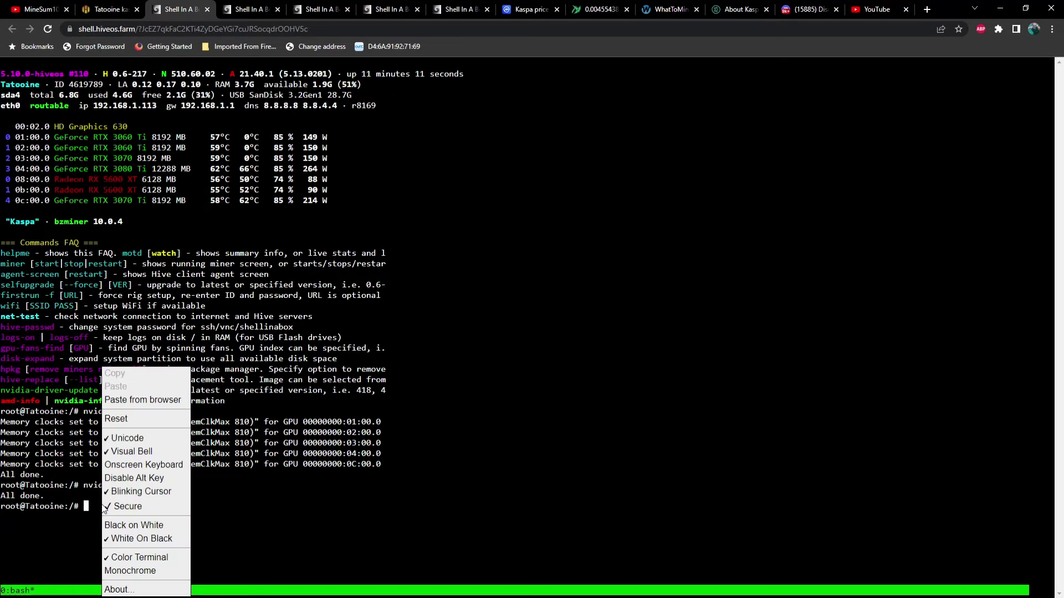
click(144, 400)
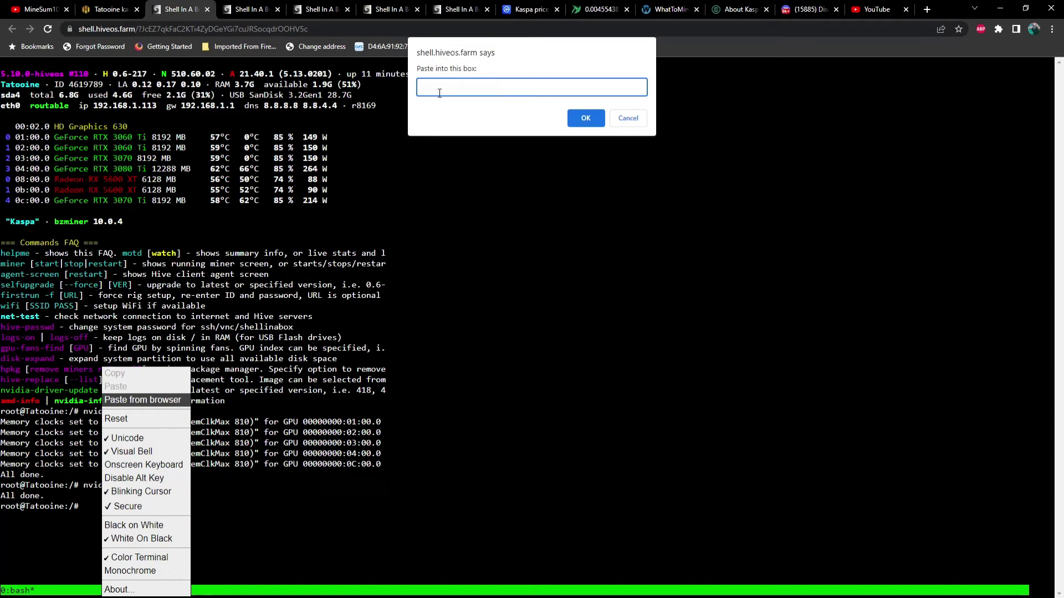
key(ctrl+v)
click(579, 119)
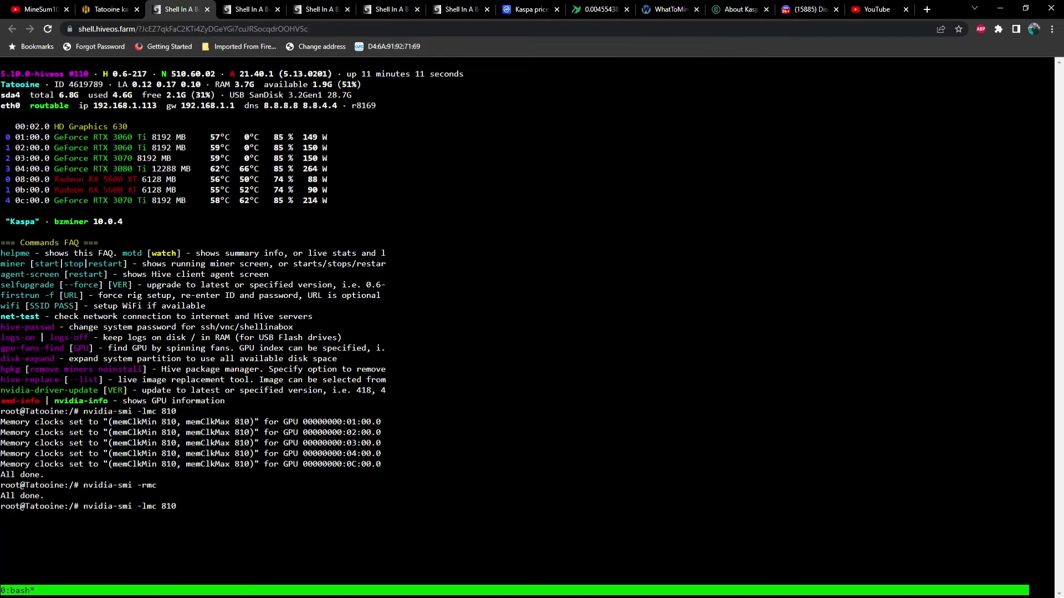
key(Return)
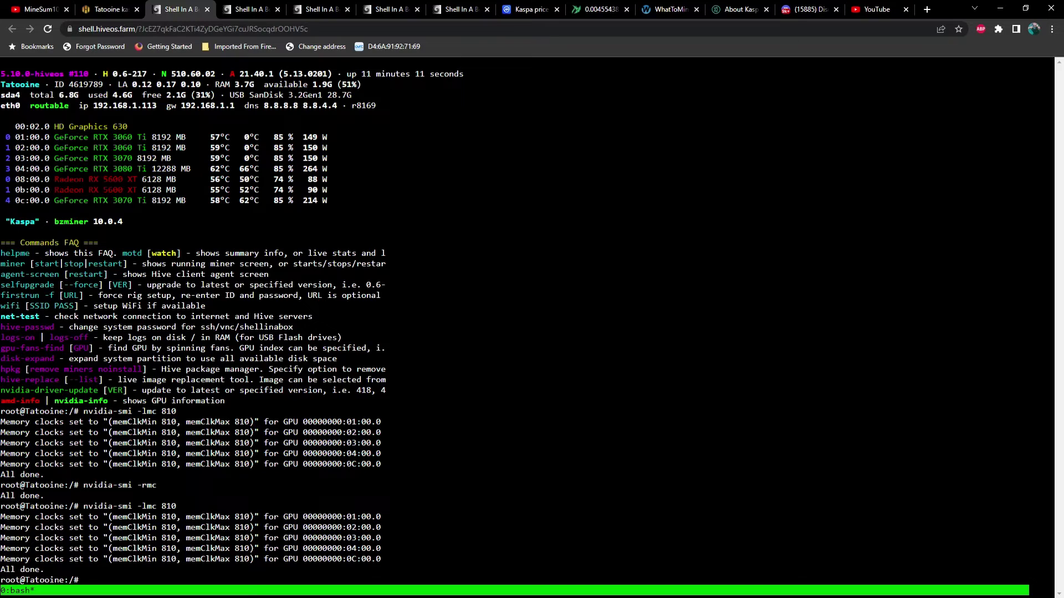
click(108, 9)
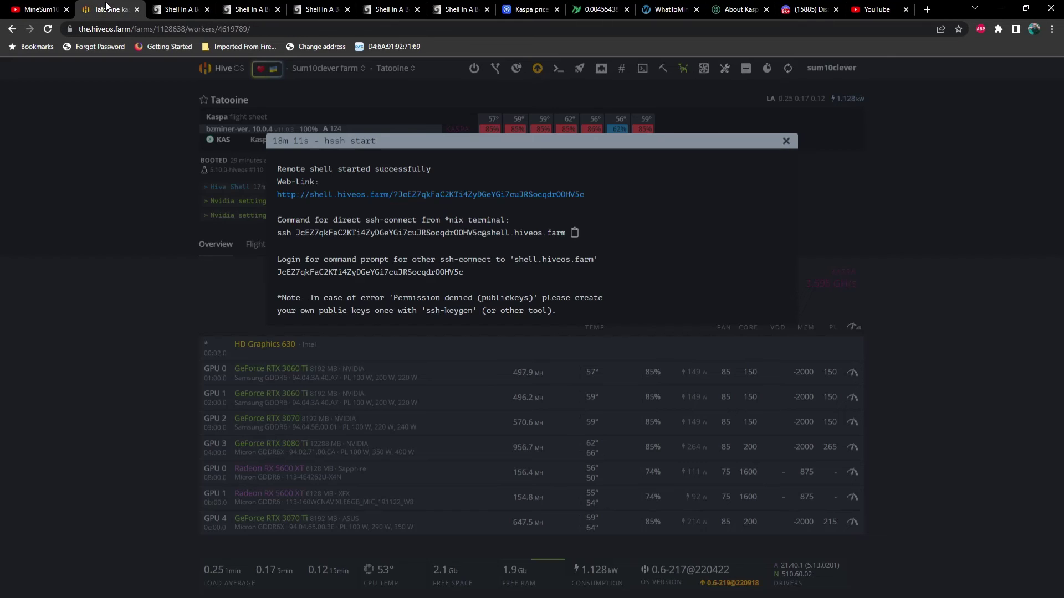
Dismiss Tatooine's shell notice and open Alderaan's page via the Sum10clever farm.
click(785, 141)
click(230, 71)
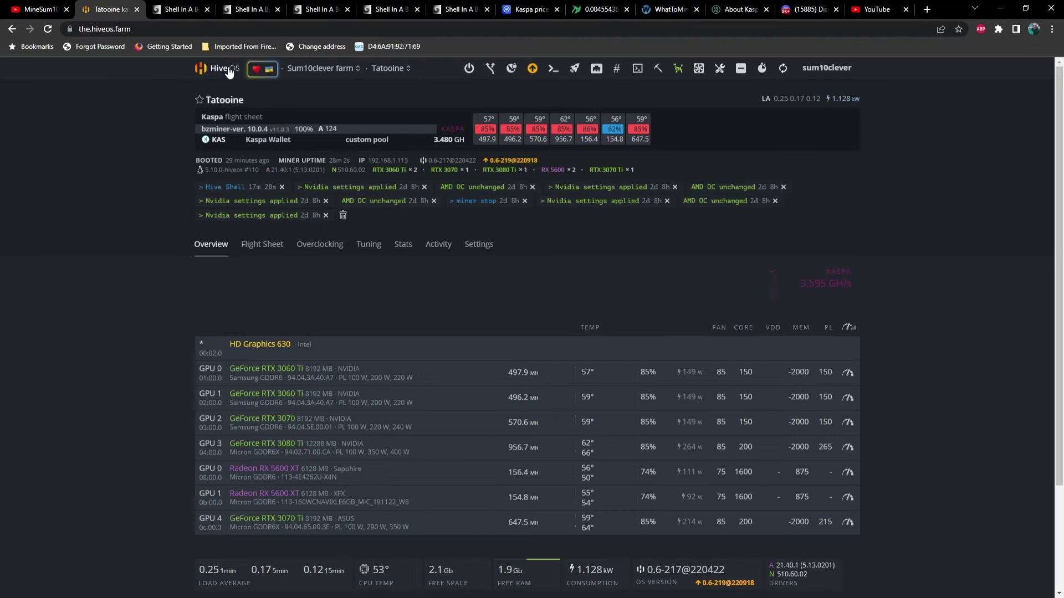
click(255, 230)
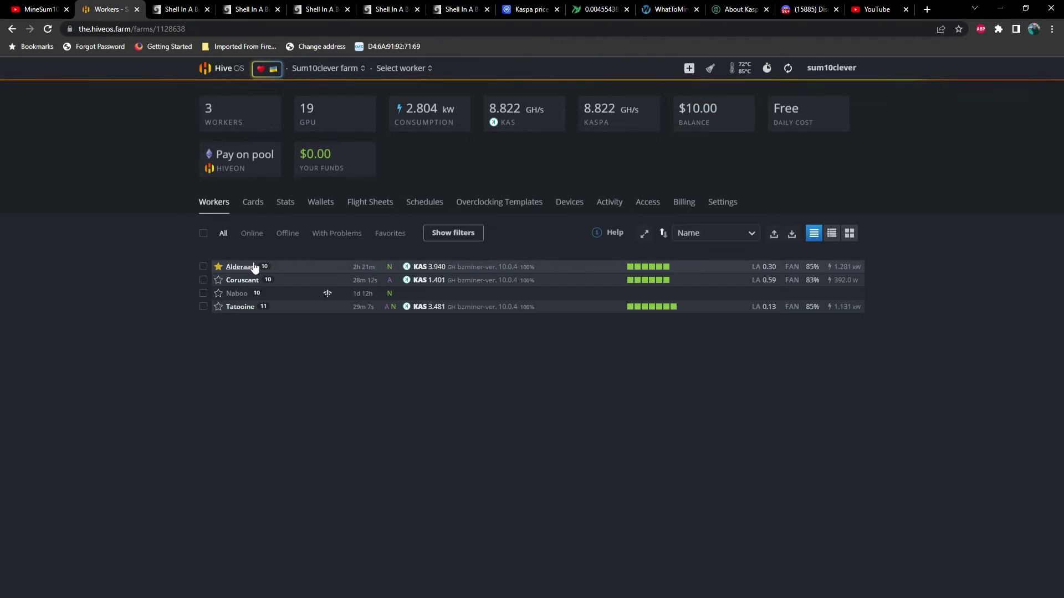
click(249, 267)
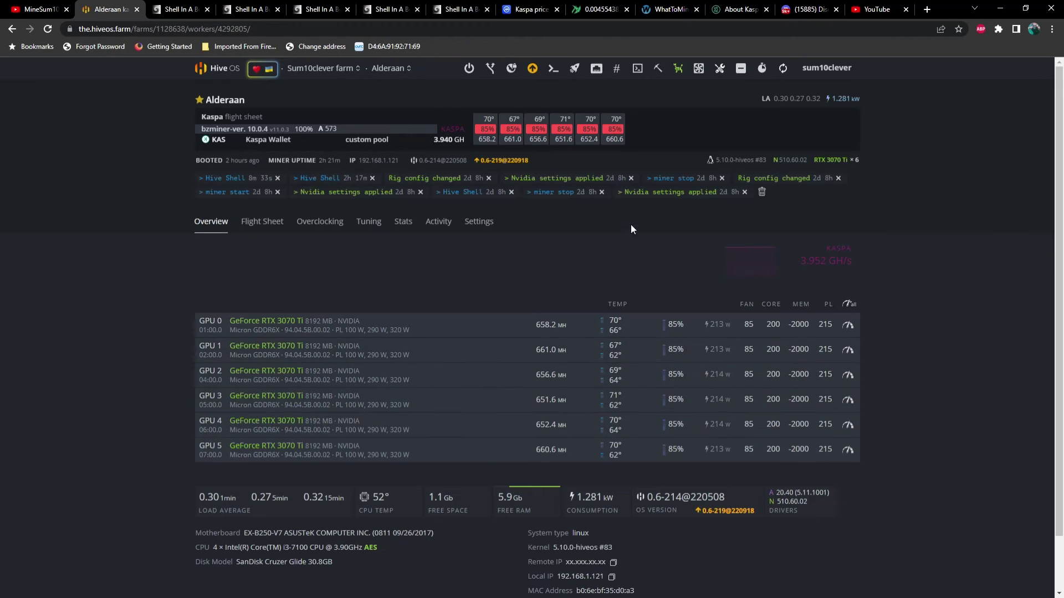
Open Tatooine's worker page via Sum10clever and refresh twice until it shows 3.591 GH/s.
click(225, 70)
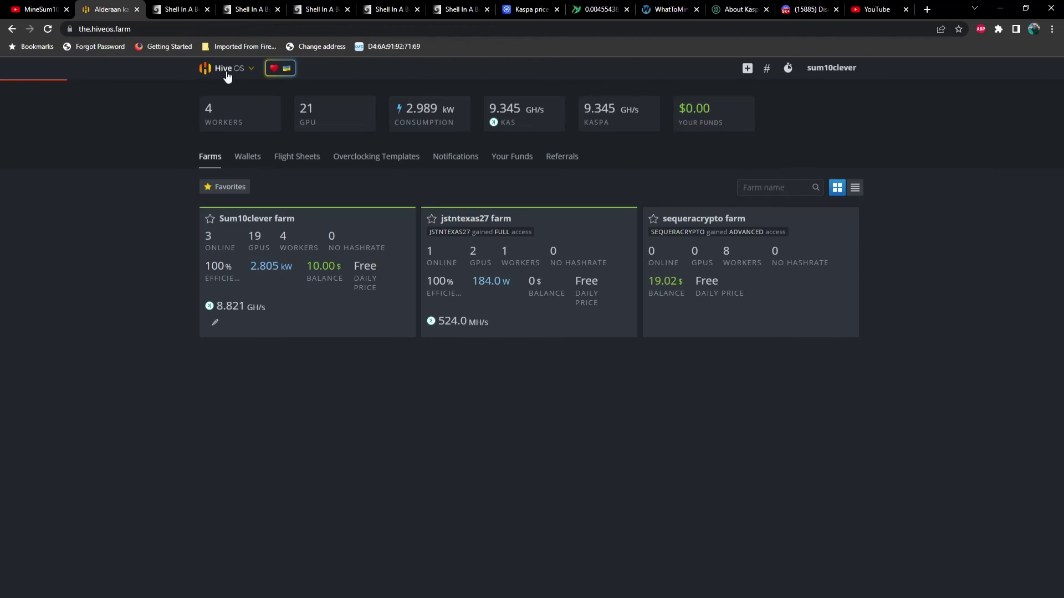
click(255, 228)
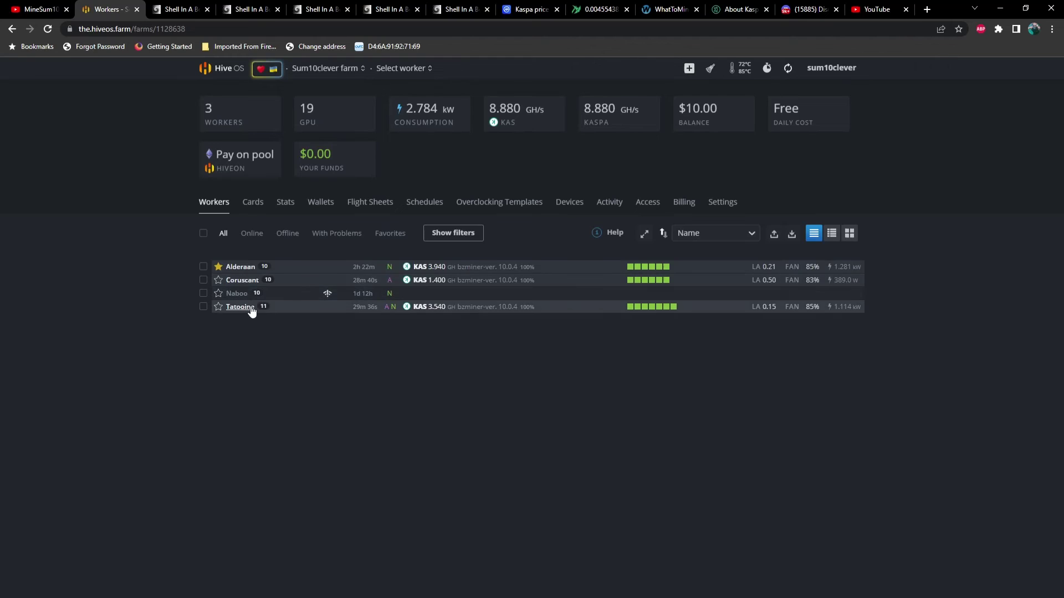
click(253, 307)
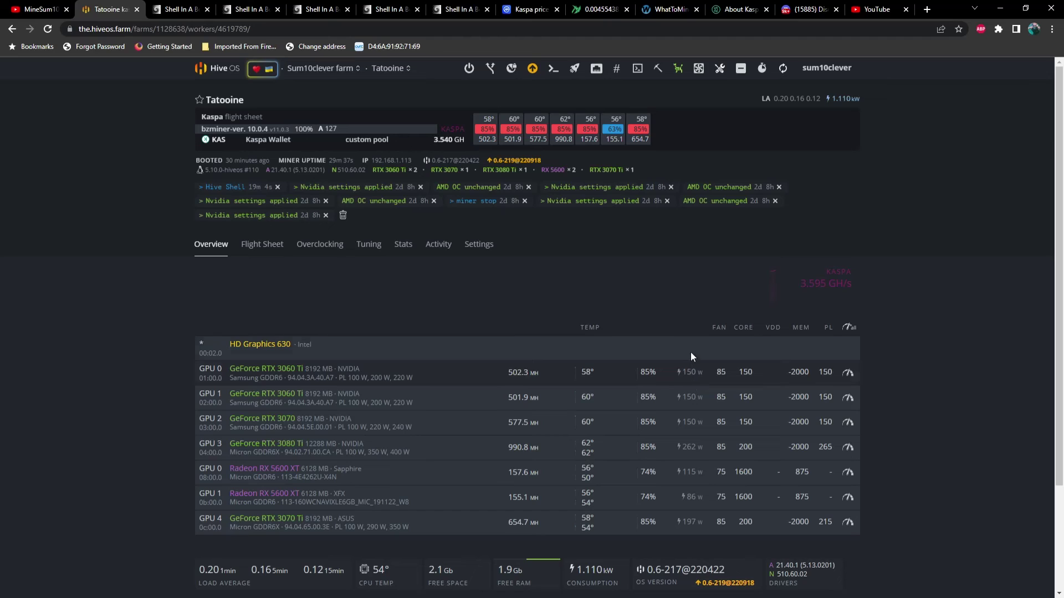
click(783, 69)
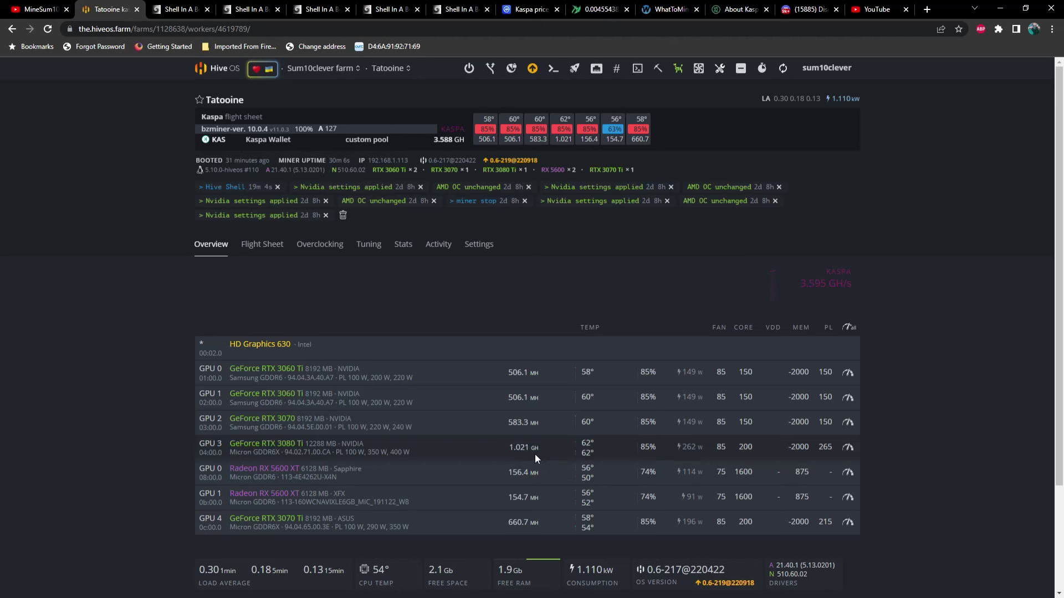
click(784, 71)
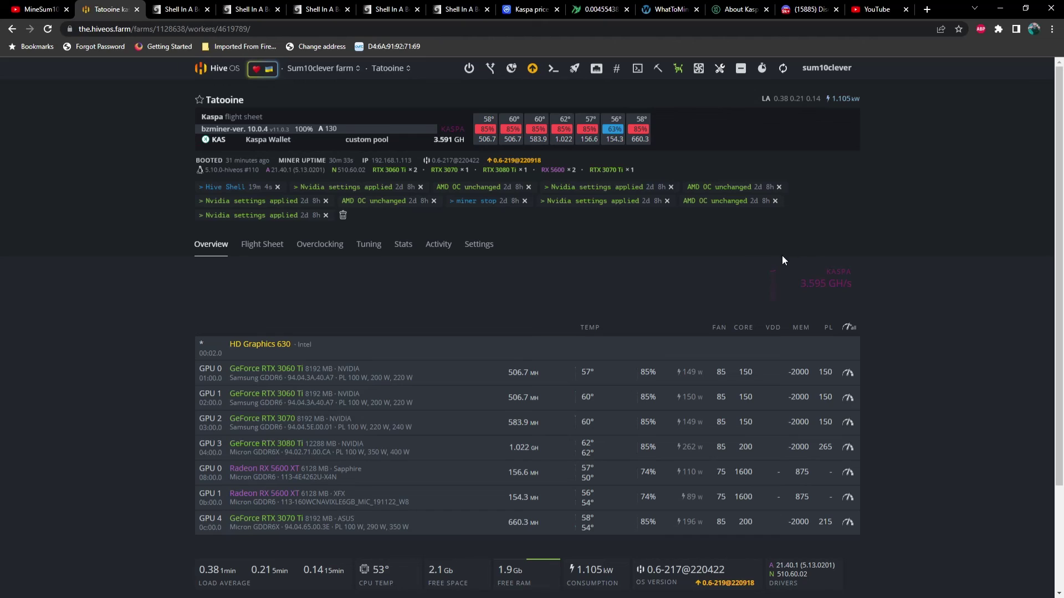